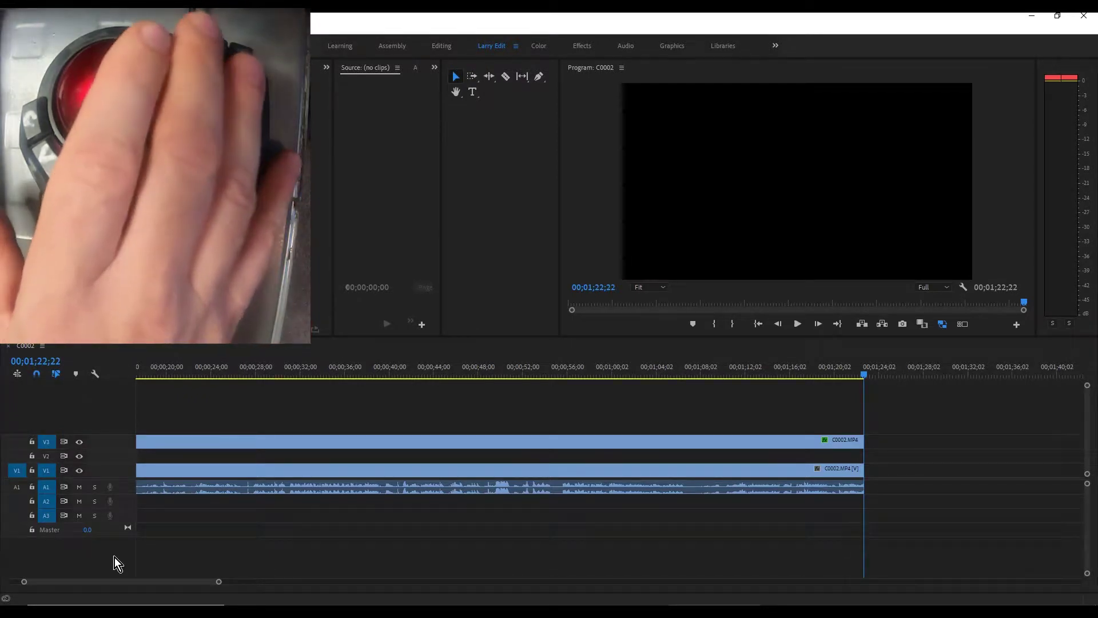
Zoom the timeline in so the first minute of sequence C0002 fills the view.
click(169, 590)
drag(216, 586, 197, 580)
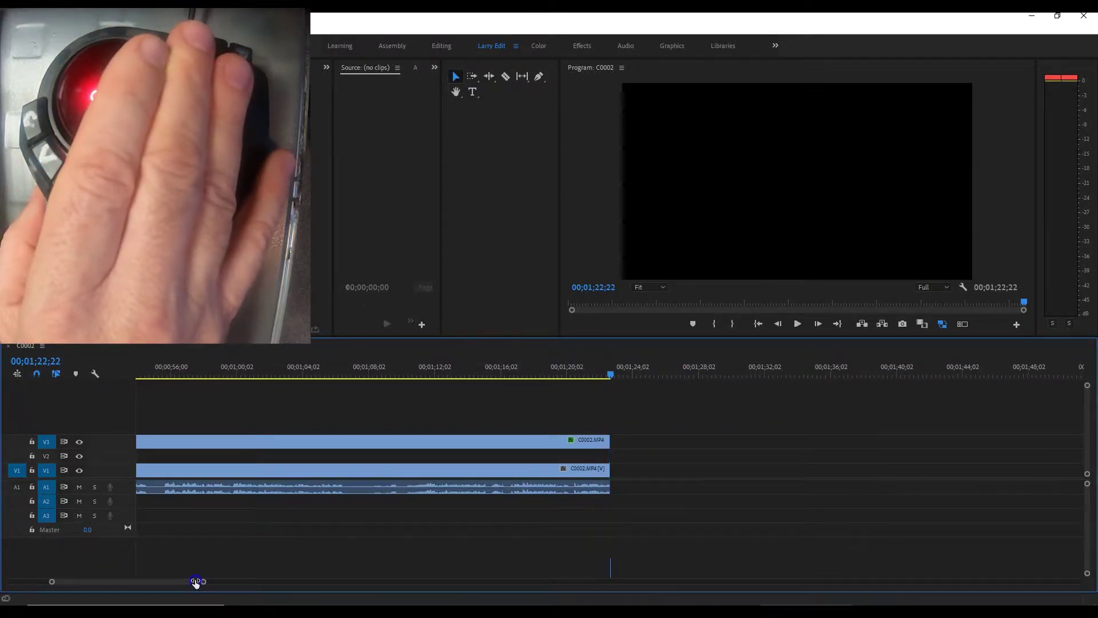
scroll(395, 558, up, 3)
scroll(401, 558, up, 3)
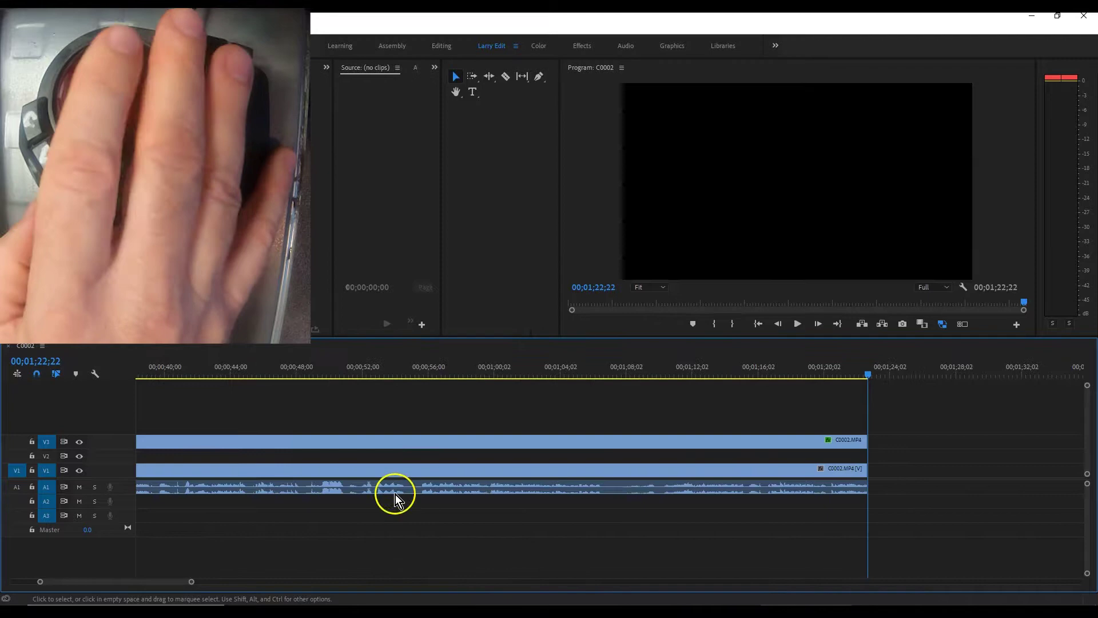
Return the playhead to the sequence start, then scrub it to about 00;00;07;10.
click(213, 368)
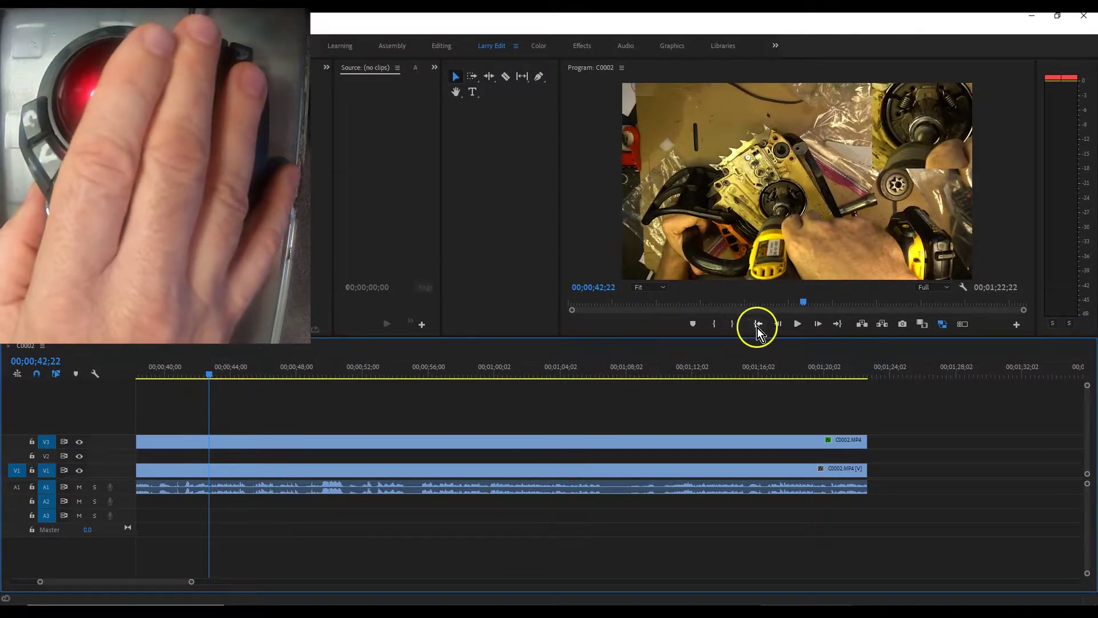
click(757, 324)
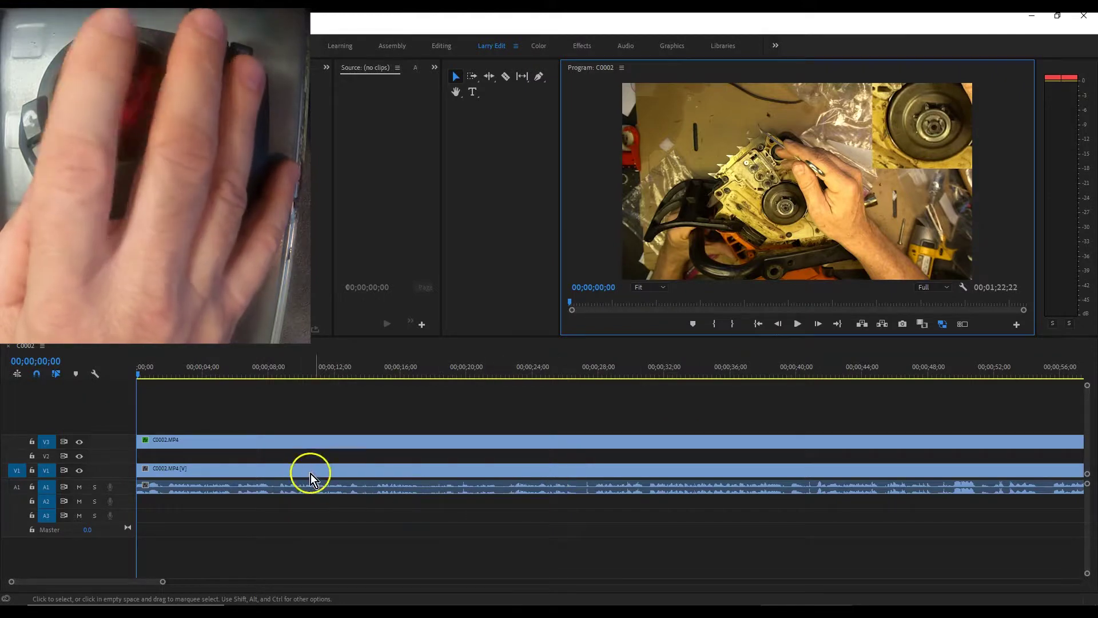
drag(142, 377, 260, 399)
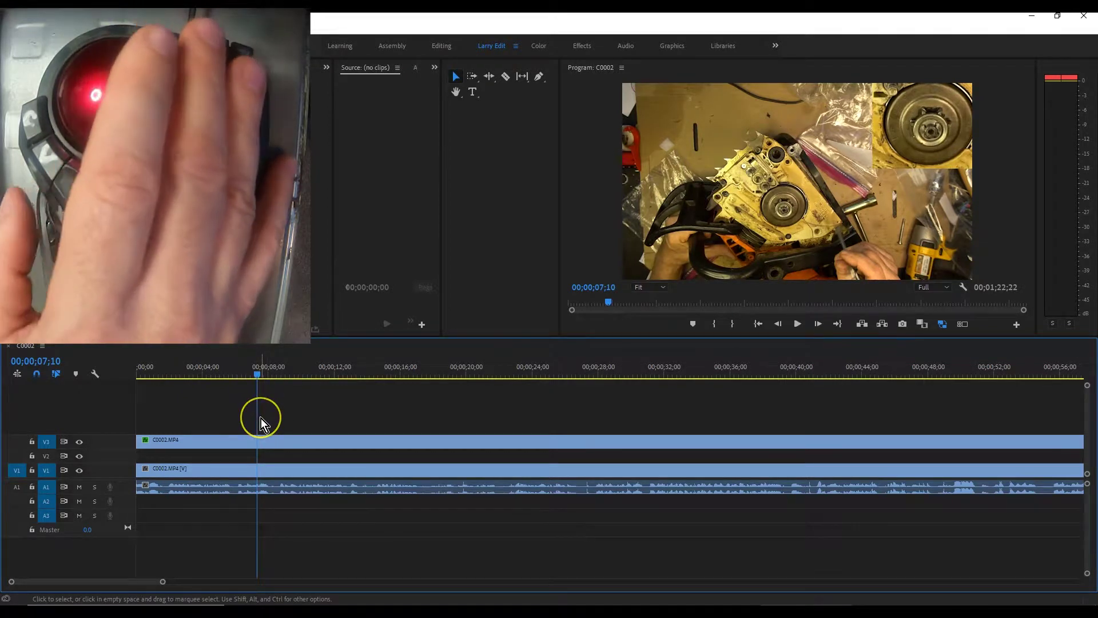
Scrub through the unwanted stretch and split all tracks at 12;09 and 16;19.
drag(255, 408, 259, 375)
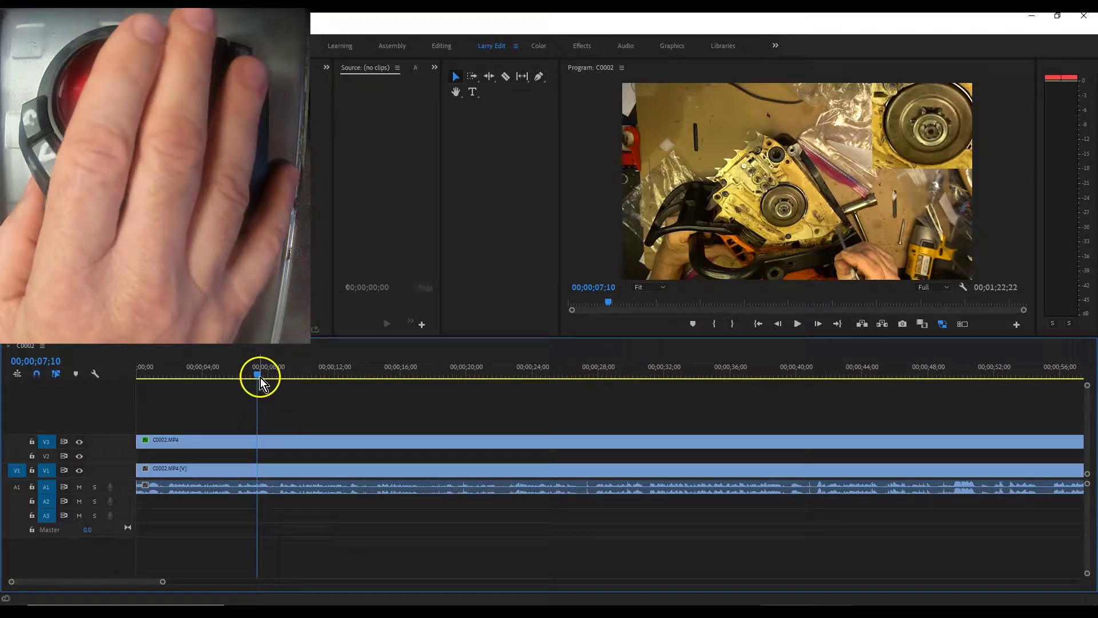
drag(260, 377, 342, 394)
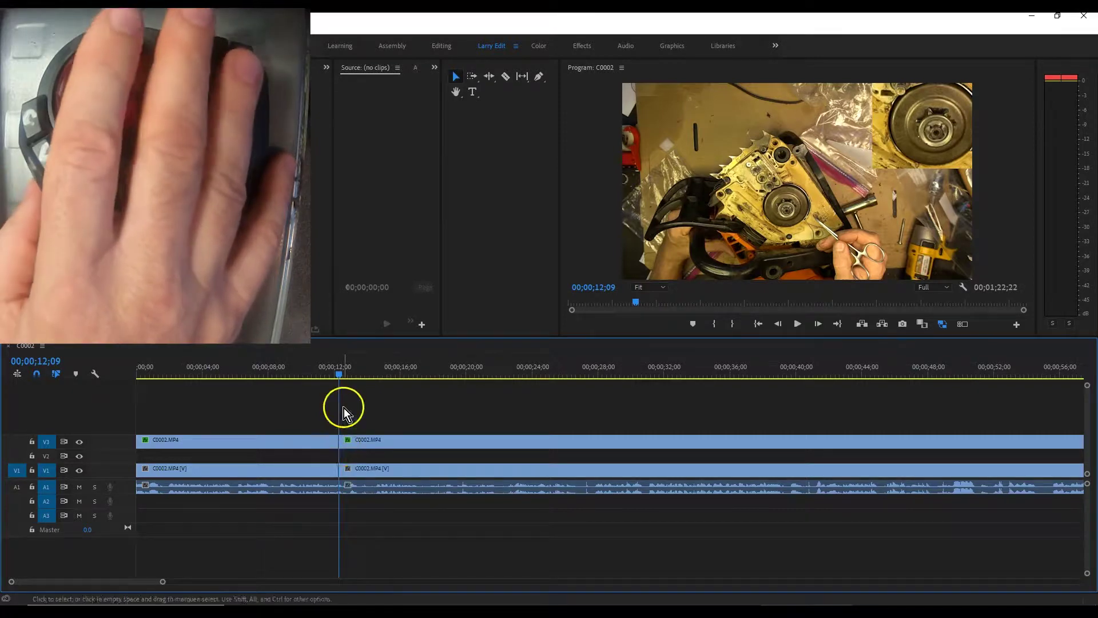
drag(339, 375, 415, 380)
key(ctrl)
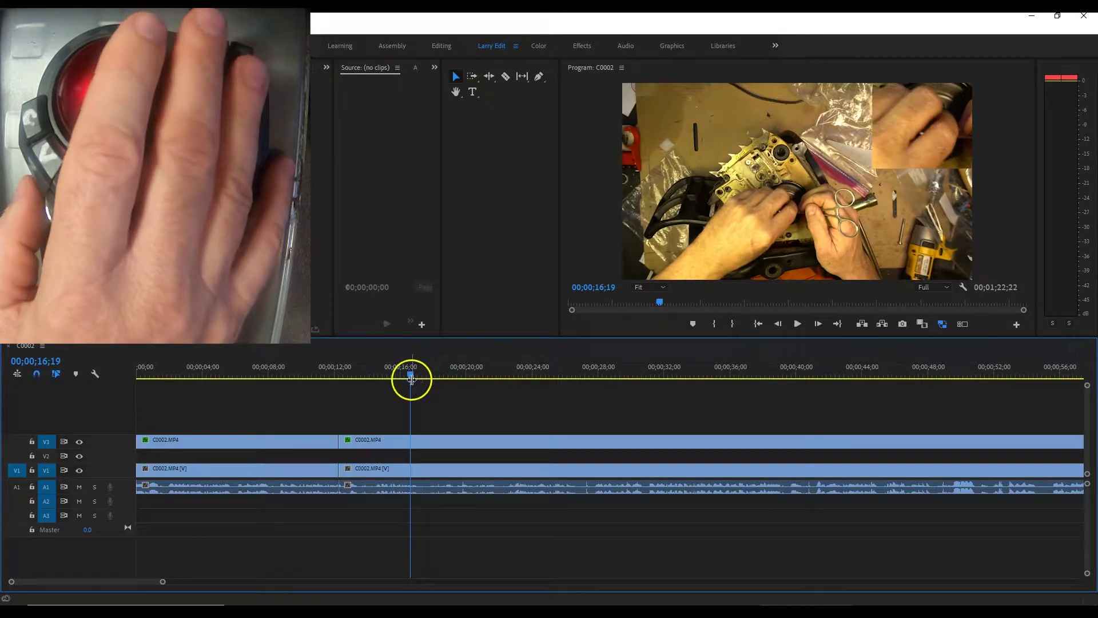
key(ctrl+k)
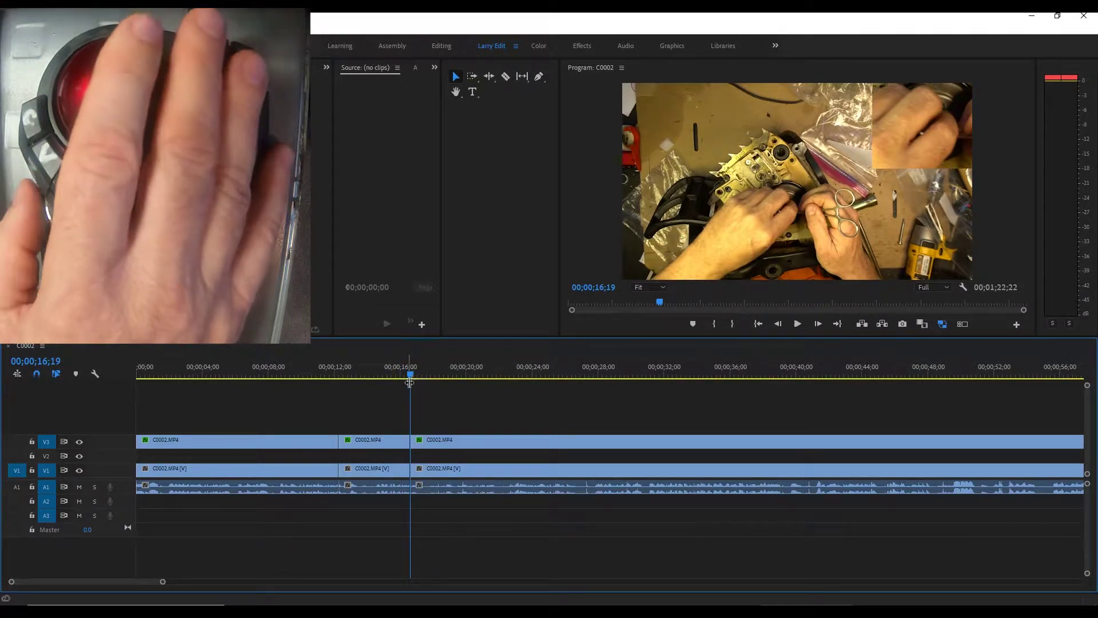
Marquee-select the middle V3, V1 and A1 pieces and ripple delete them.
click(385, 415)
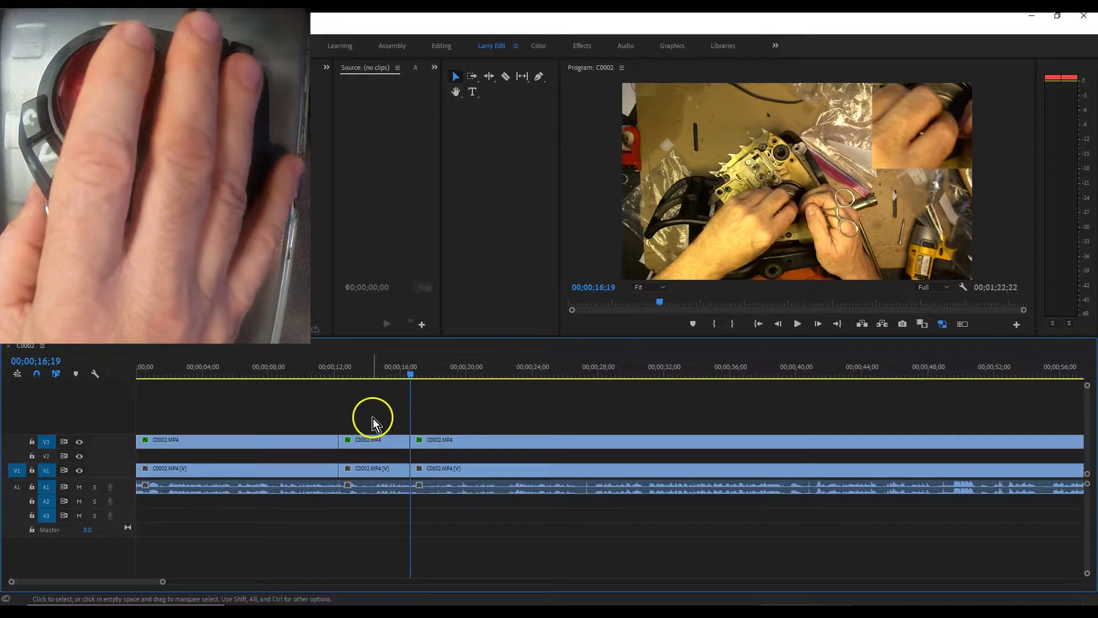
drag(373, 419, 377, 516)
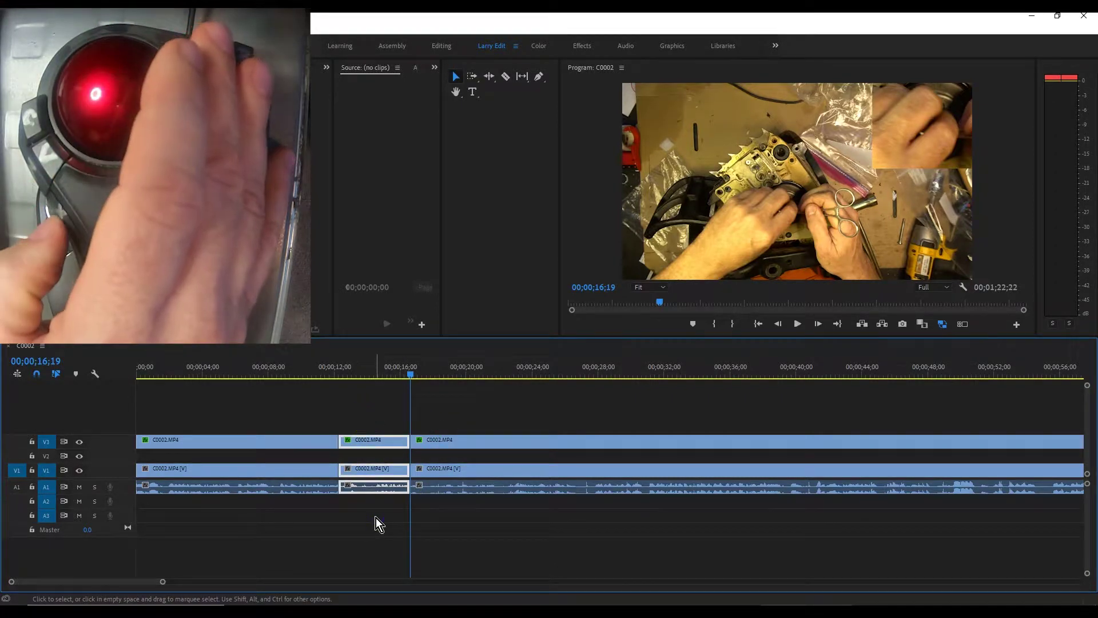
key(shift+Delete)
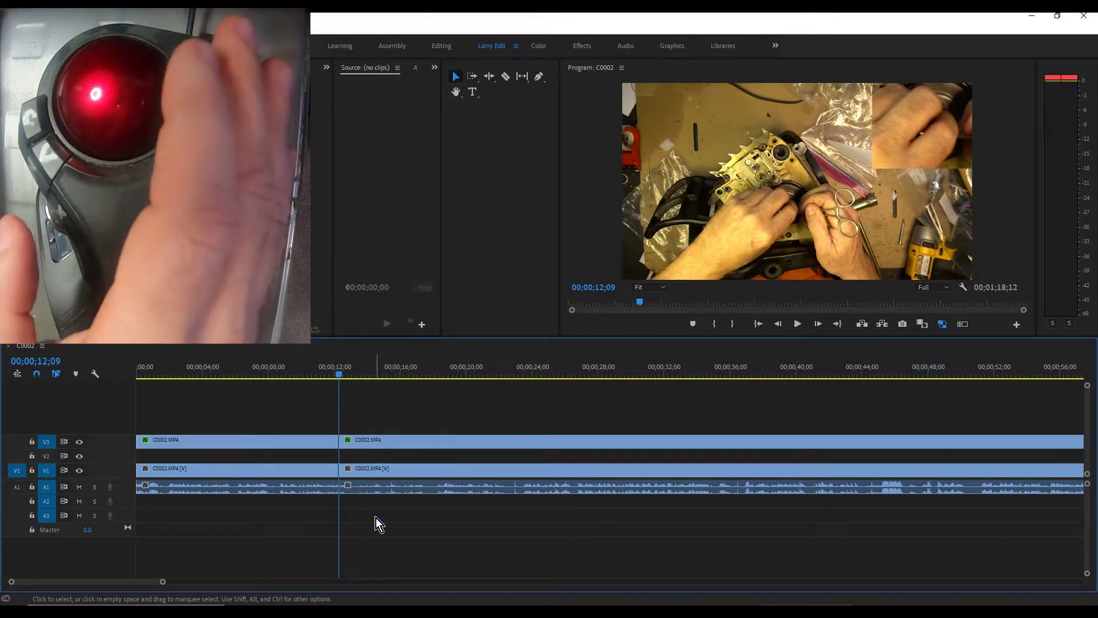
With the Razor, cut V3, V1 and A1 at 15;29 and again about a second later.
drag(342, 377, 402, 388)
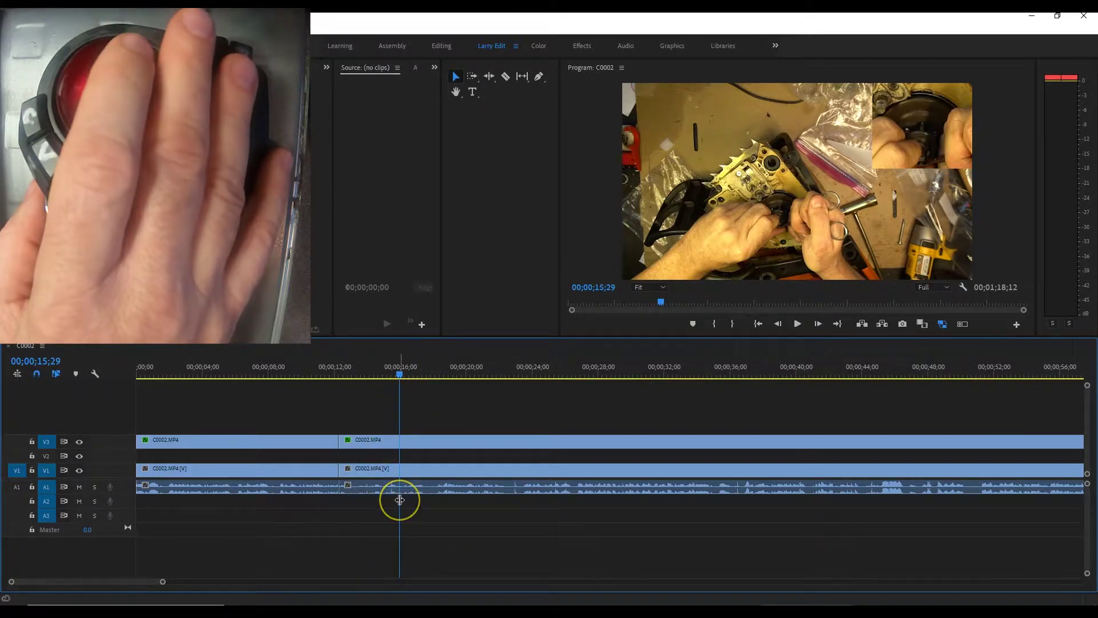
key(c)
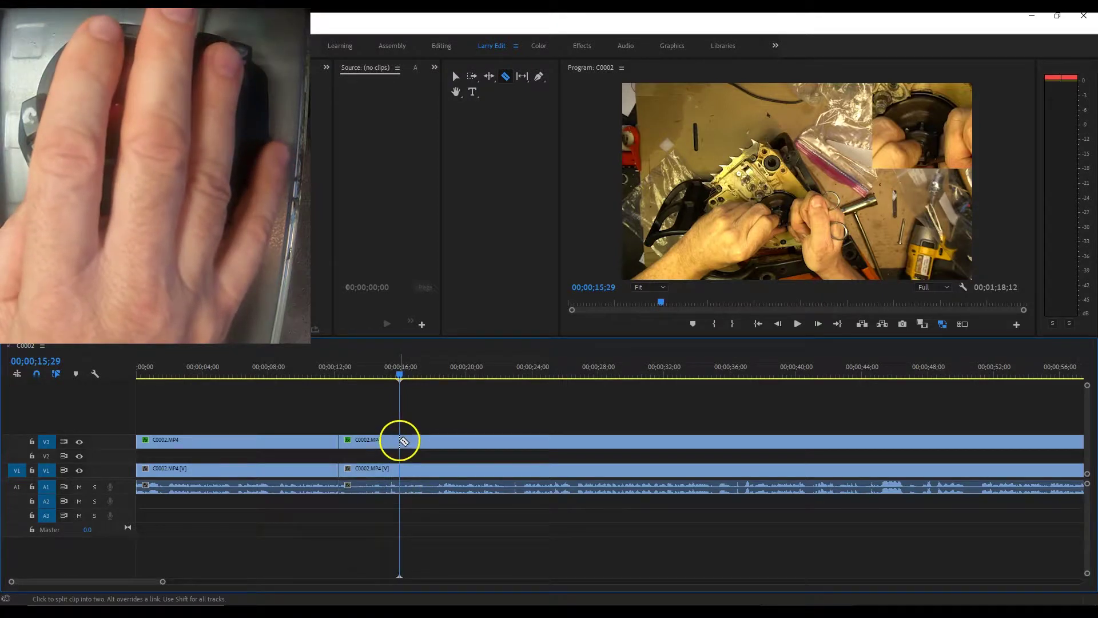
click(401, 441)
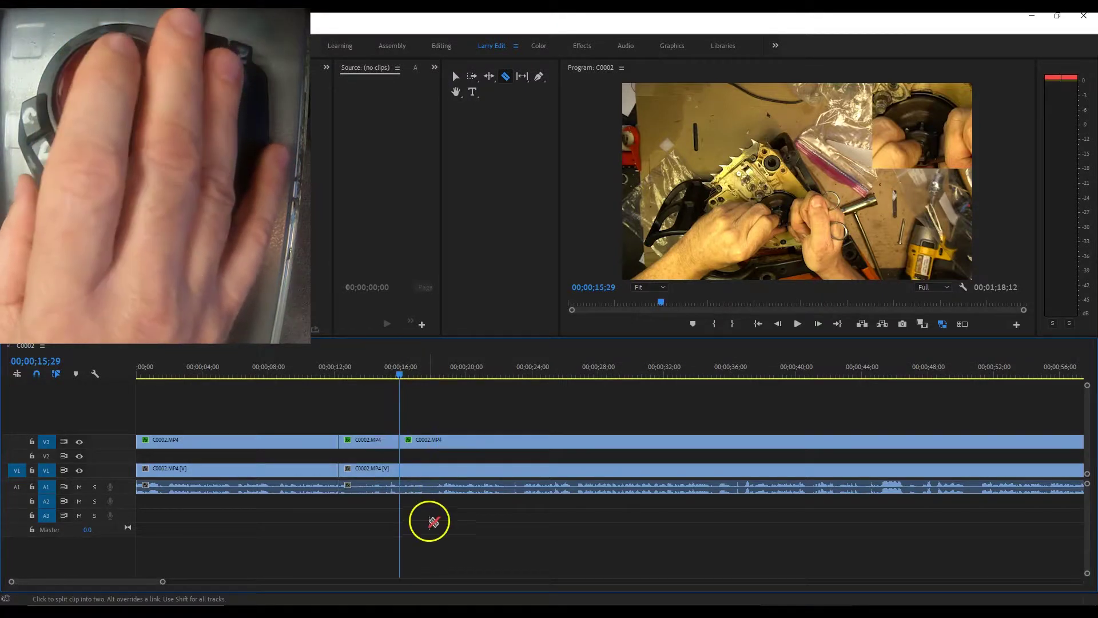
click(423, 441)
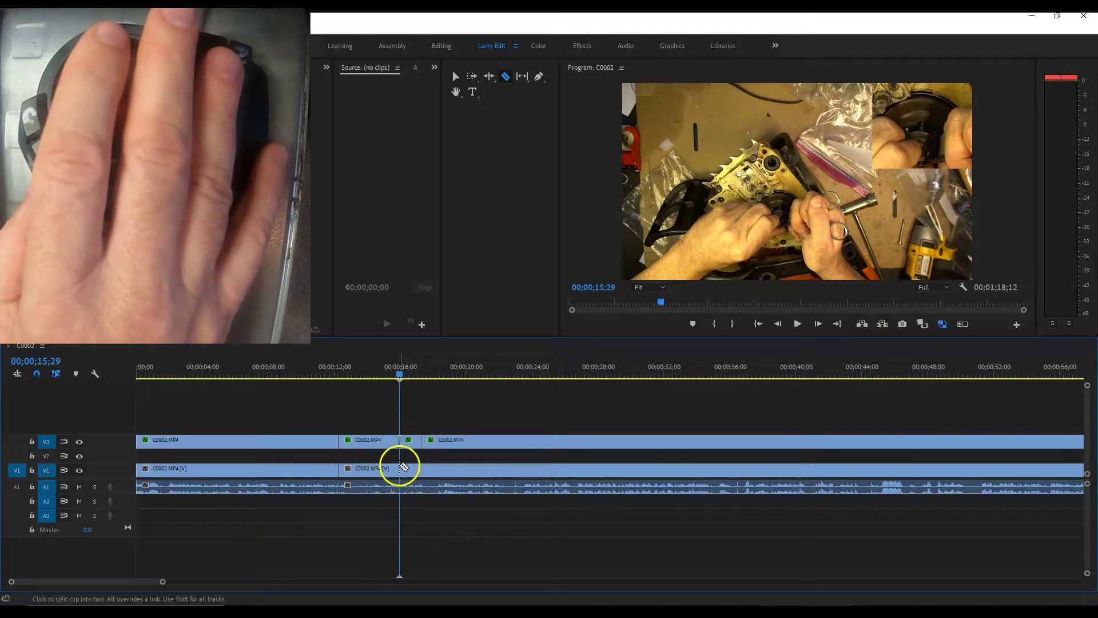
click(422, 474)
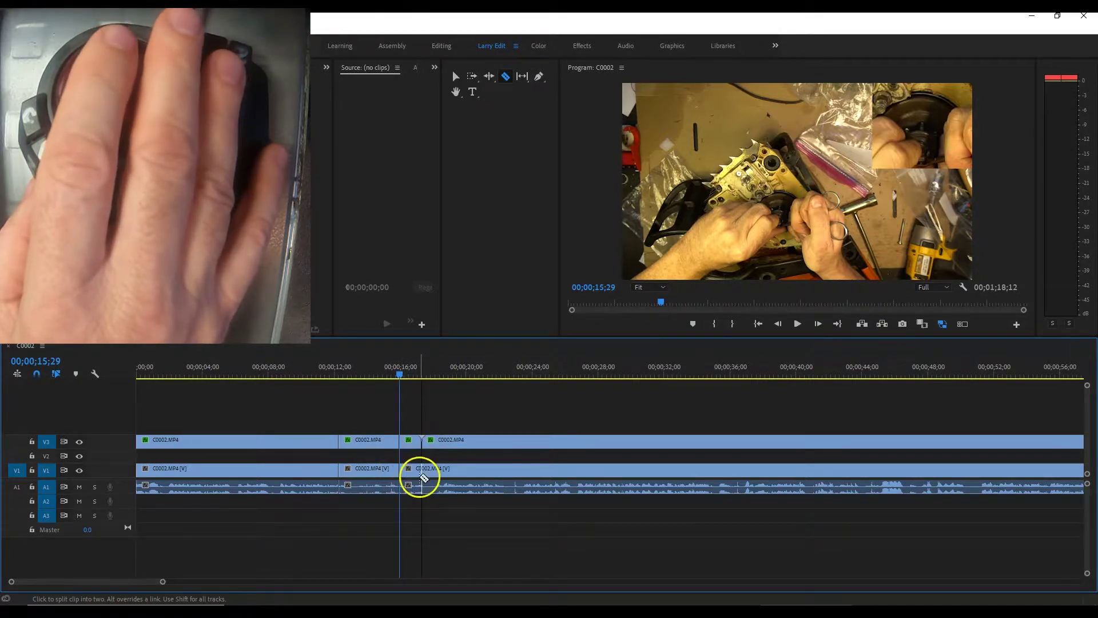
mouse_move(425, 513)
mouse_down()
mouse_move(412, 444)
mouse_move(421, 412)
mouse_move(427, 485)
mouse_up()
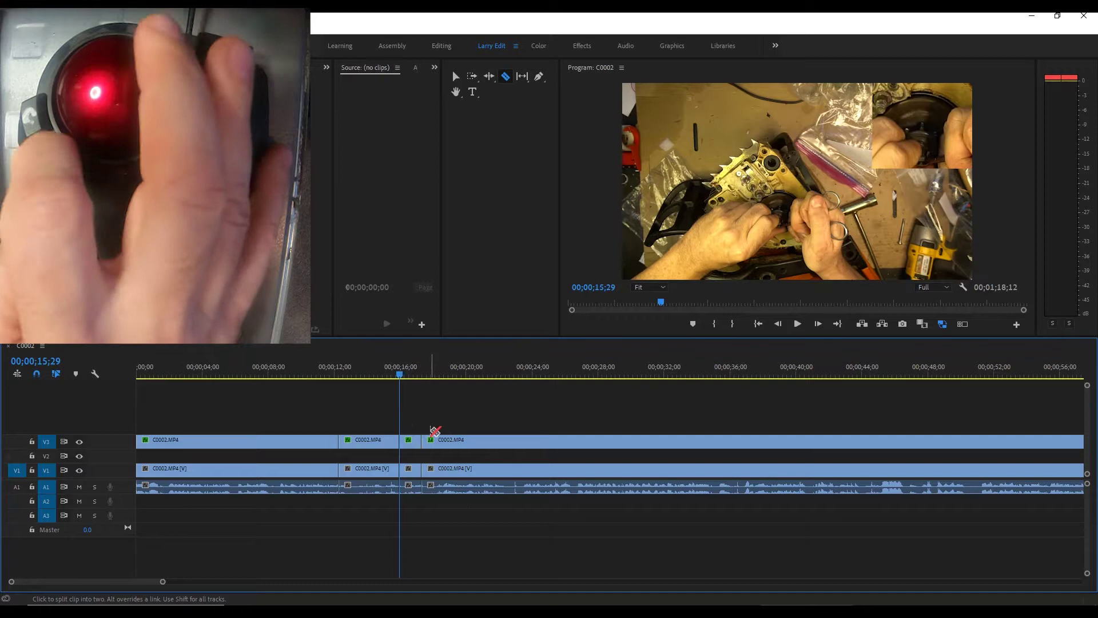
Select the short pieces on all three tracks, ripple delete them, and scrub across the edit.
key(v)
click(408, 443)
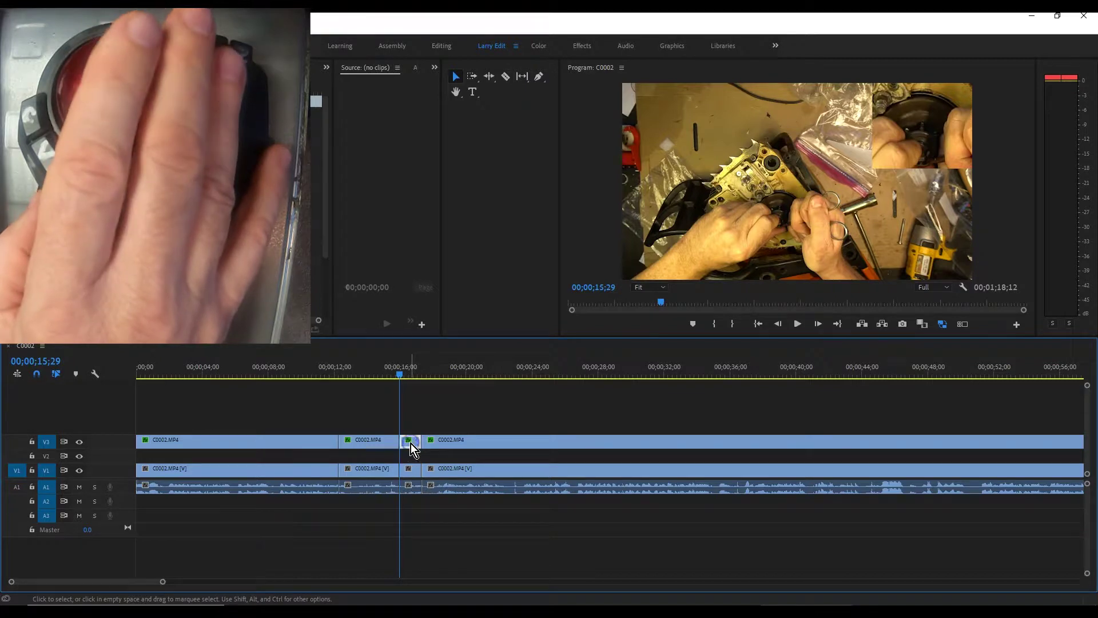
shift+click(411, 469)
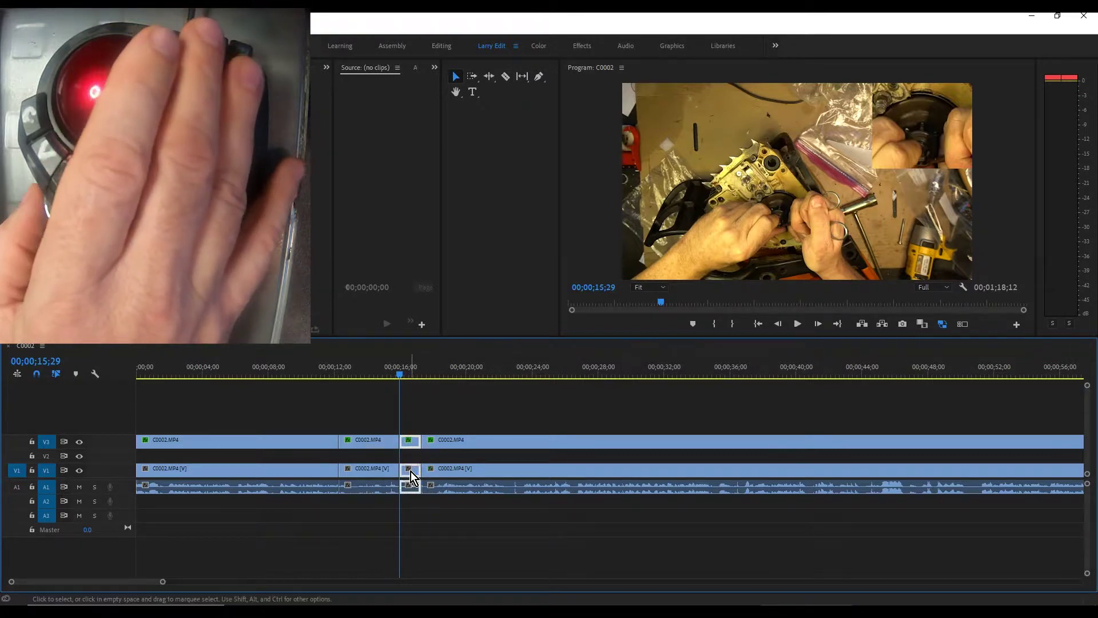
key(shift+Delete)
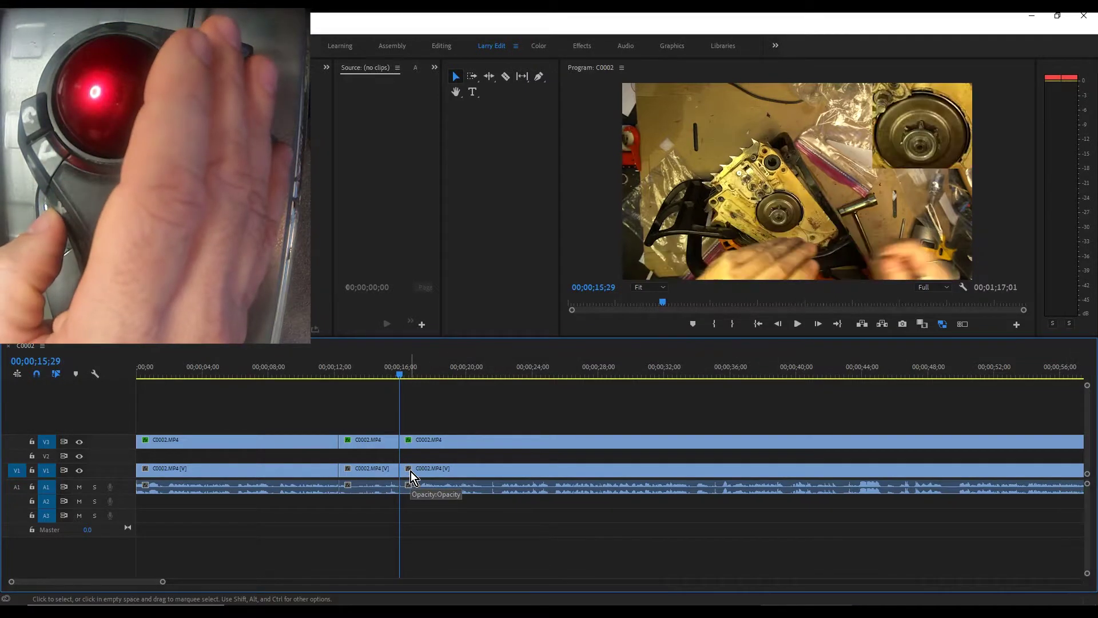
drag(402, 374, 430, 380)
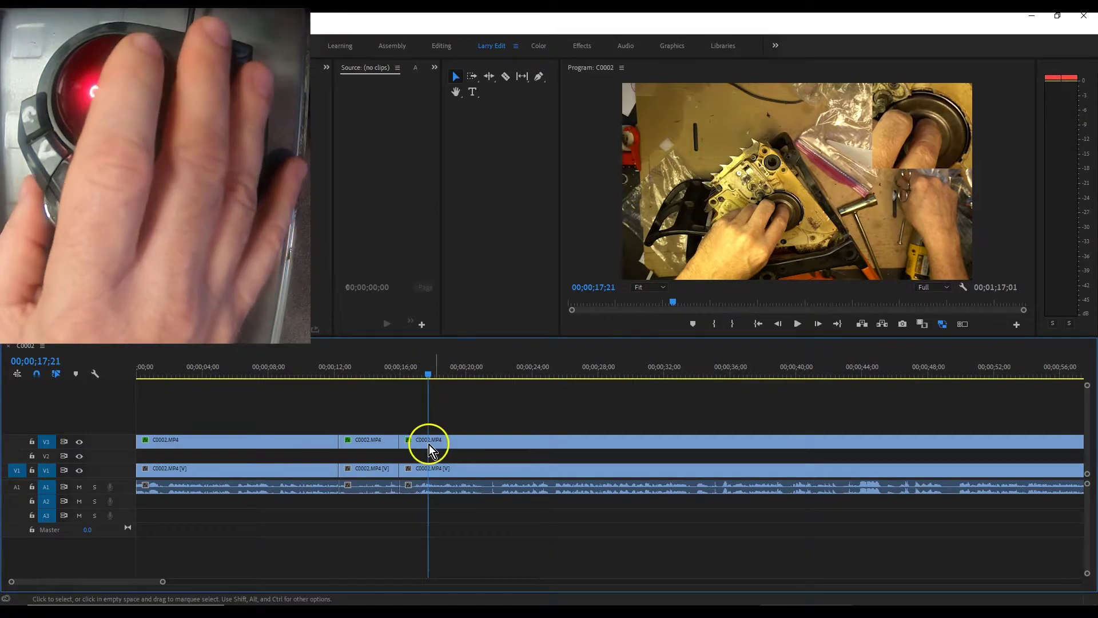
Scroll and zoom the timeline in around the 29–39 second region so waveforms appear.
scroll(440, 464, down, 5)
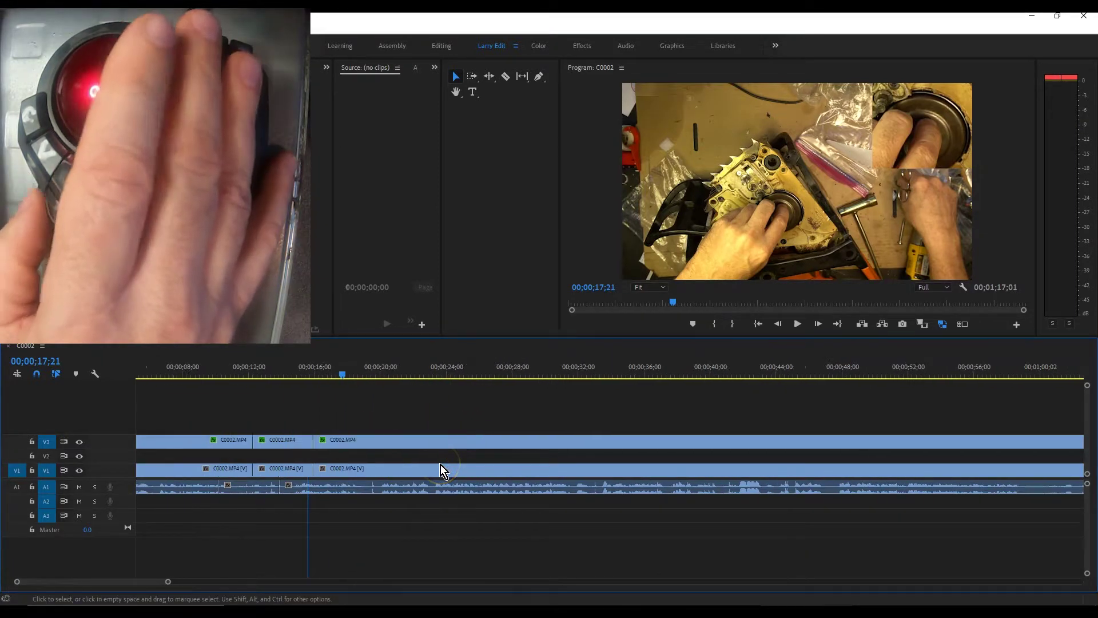
scroll(440, 464, up, 3)
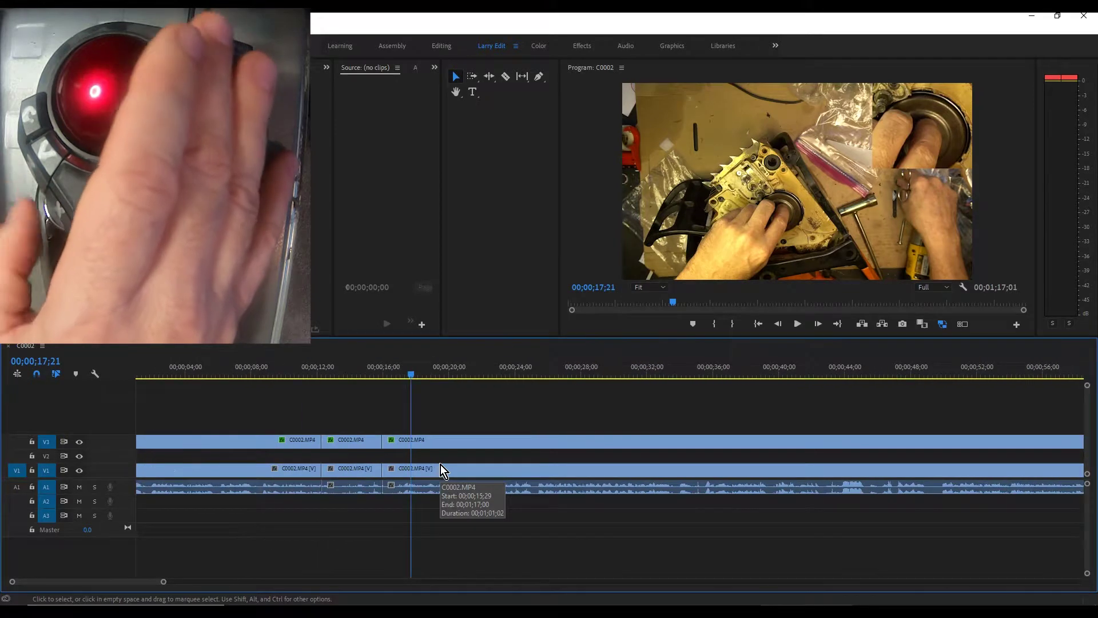
scroll(440, 467, up, 4)
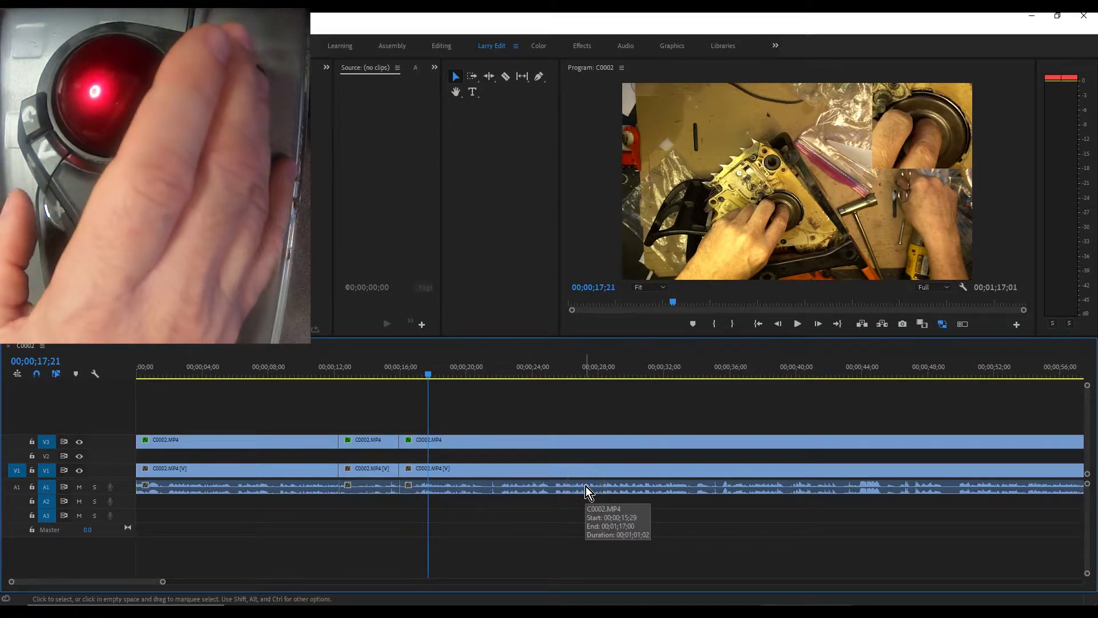
scroll(586, 487, down, 4)
scroll(586, 487, up, 6)
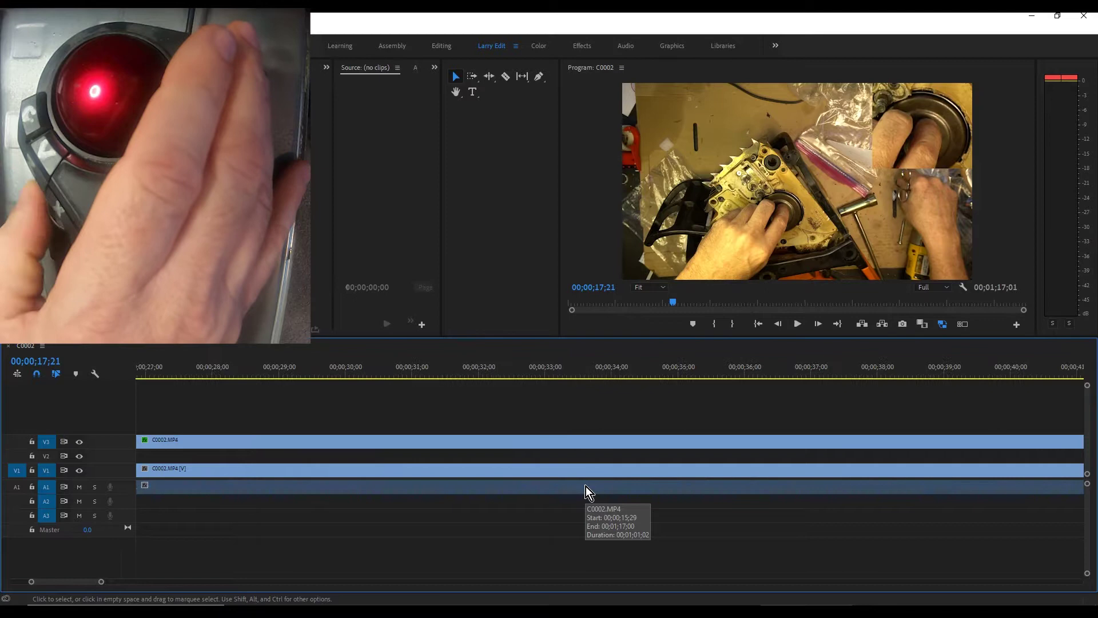
scroll(586, 486, up, 2)
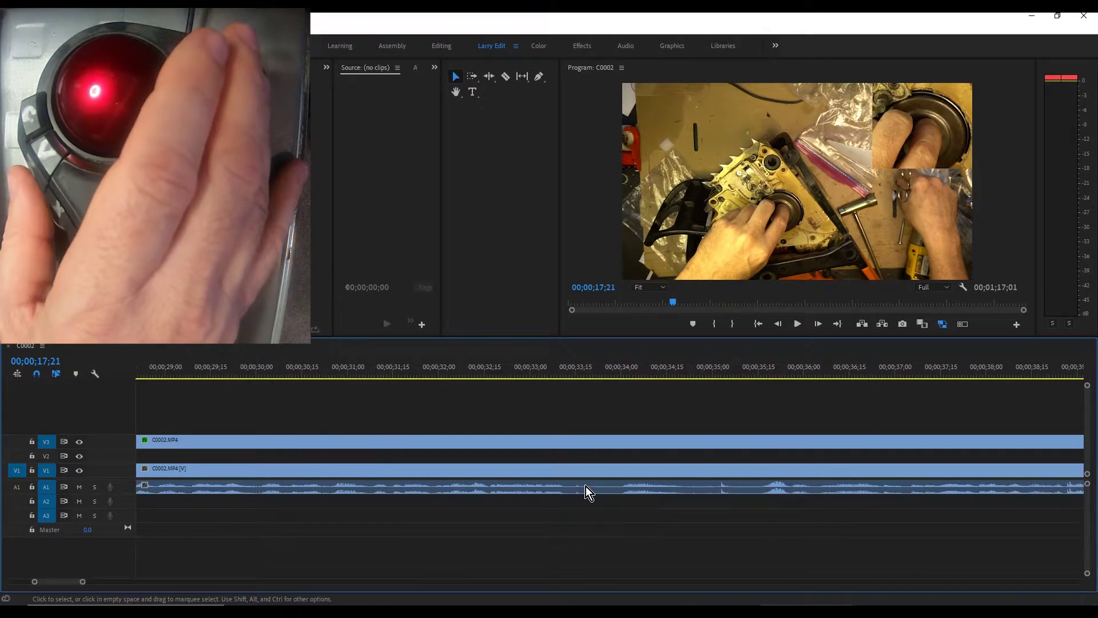
Expand A1 to show large left and right waveforms, and set the playhead to 00;00;34;00.
click(122, 490)
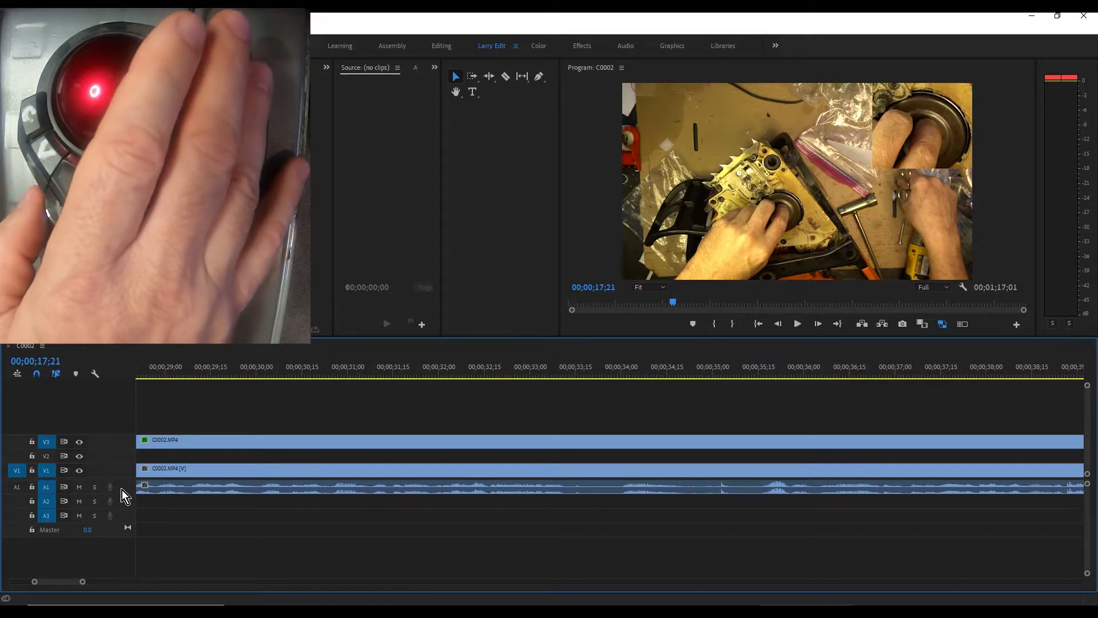
double_click(123, 490)
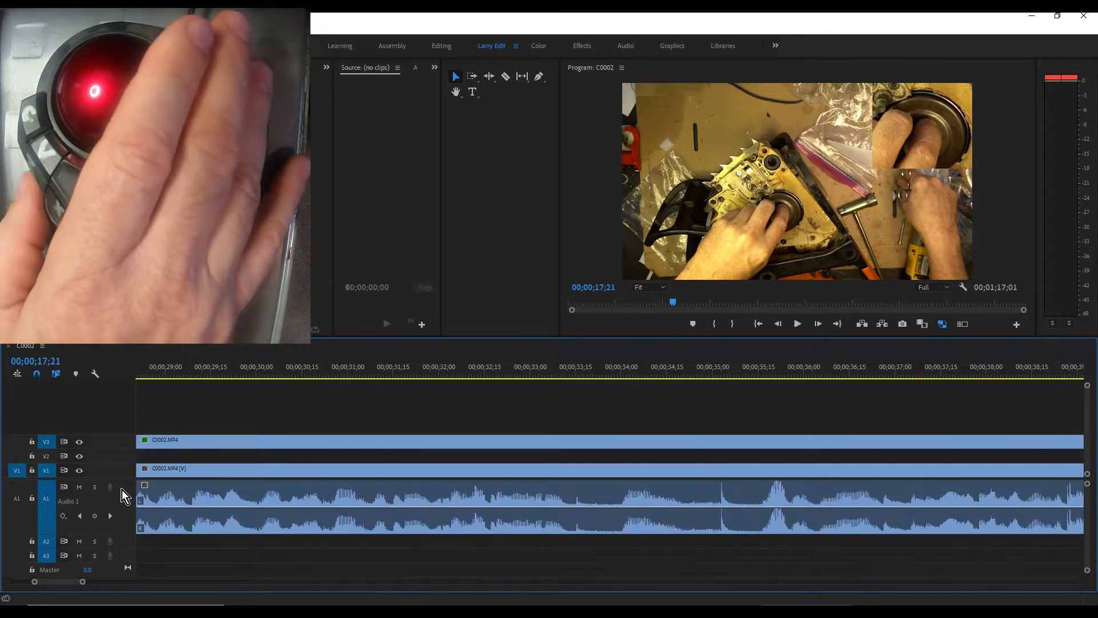
scroll(122, 490, up, 1)
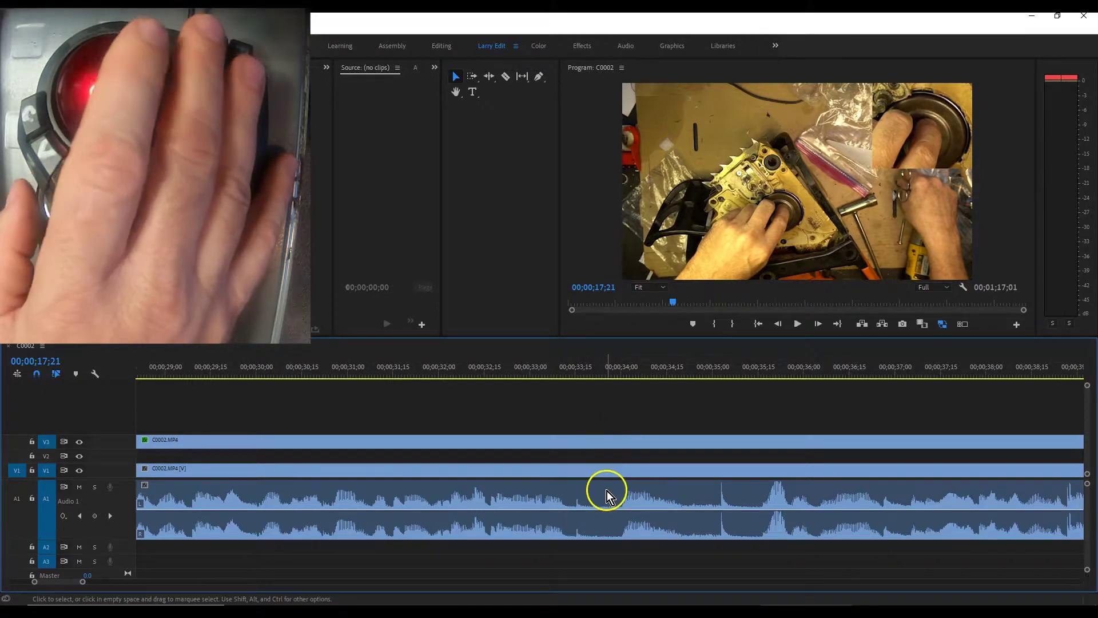
scroll(605, 495, down, 3)
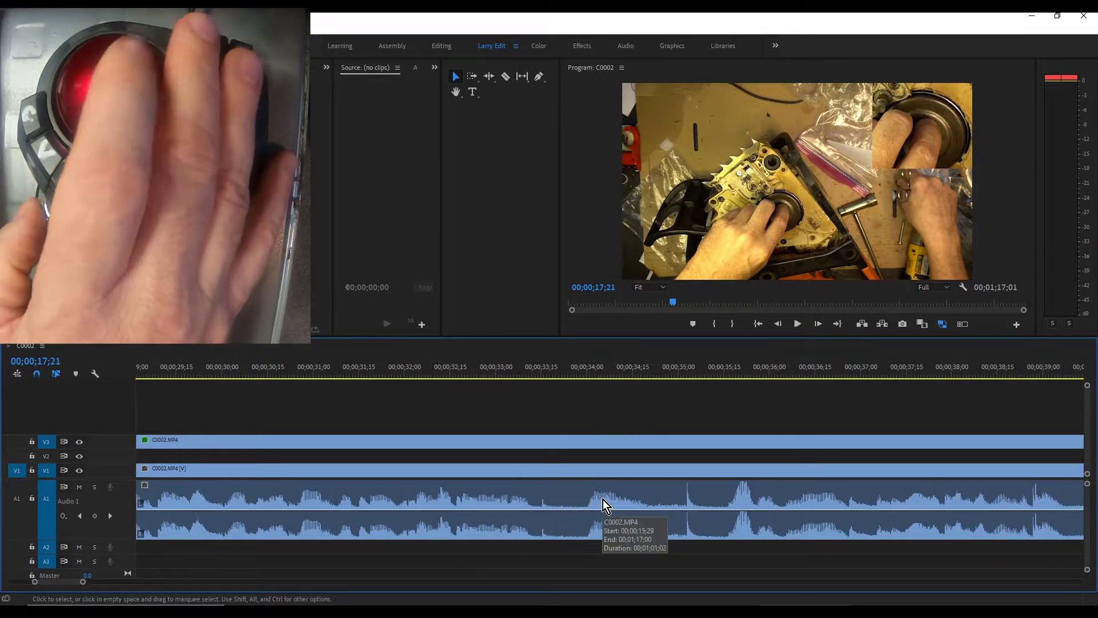
mouse_move(597, 366)
mouse_down()
mouse_move(624, 365)
mouse_move(587, 375)
mouse_up()
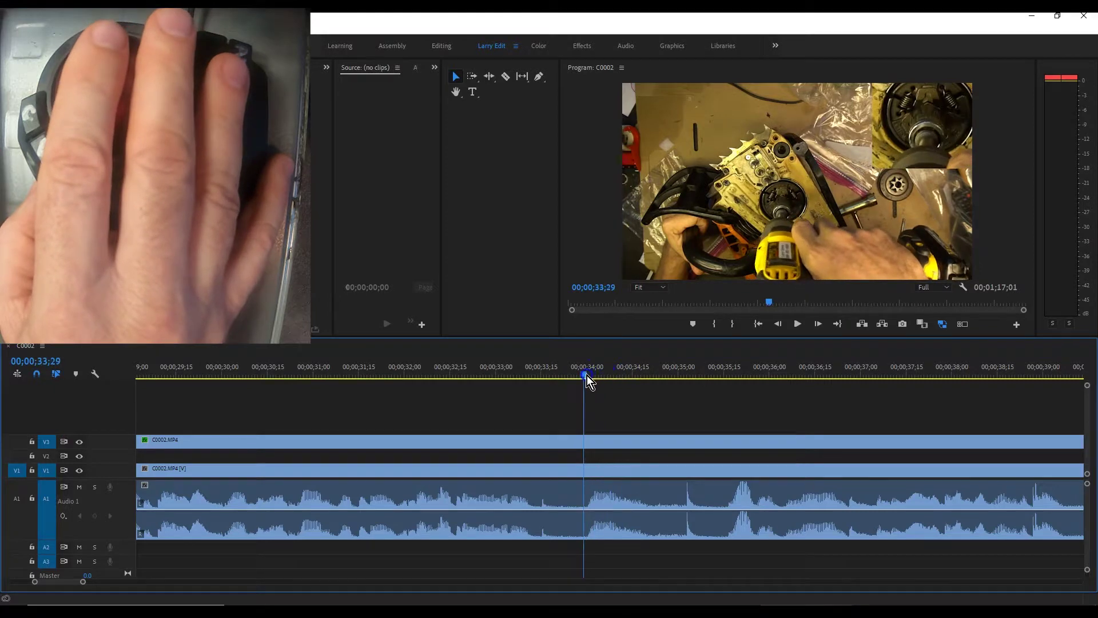
Preview from the playhead, then set it to exactly 34;00 and split all tracks there.
click(796, 324)
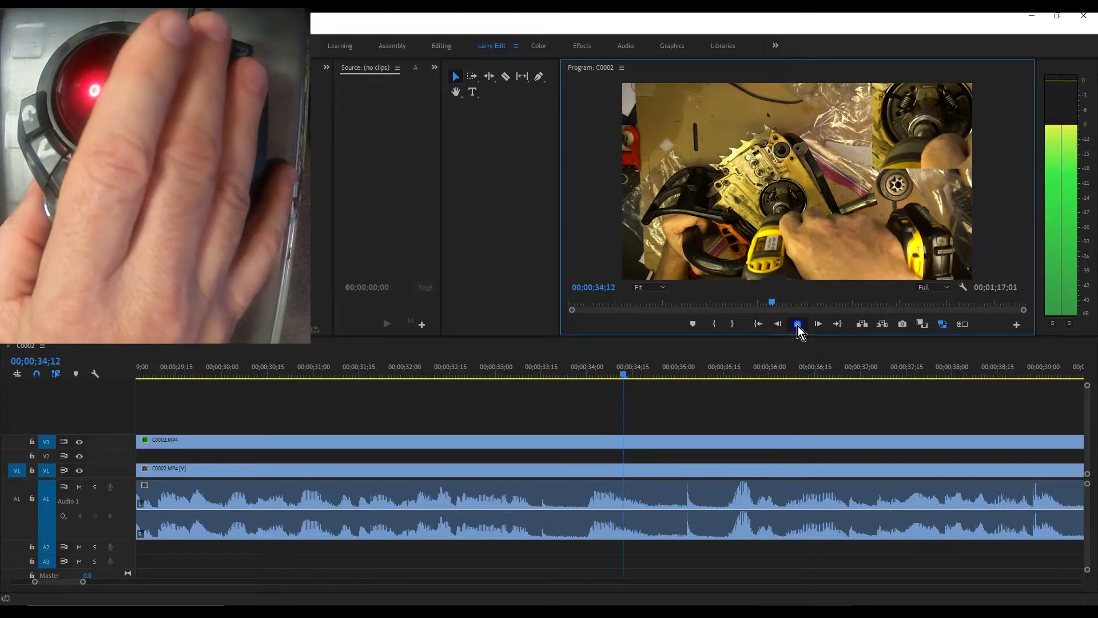
click(798, 325)
click(628, 376)
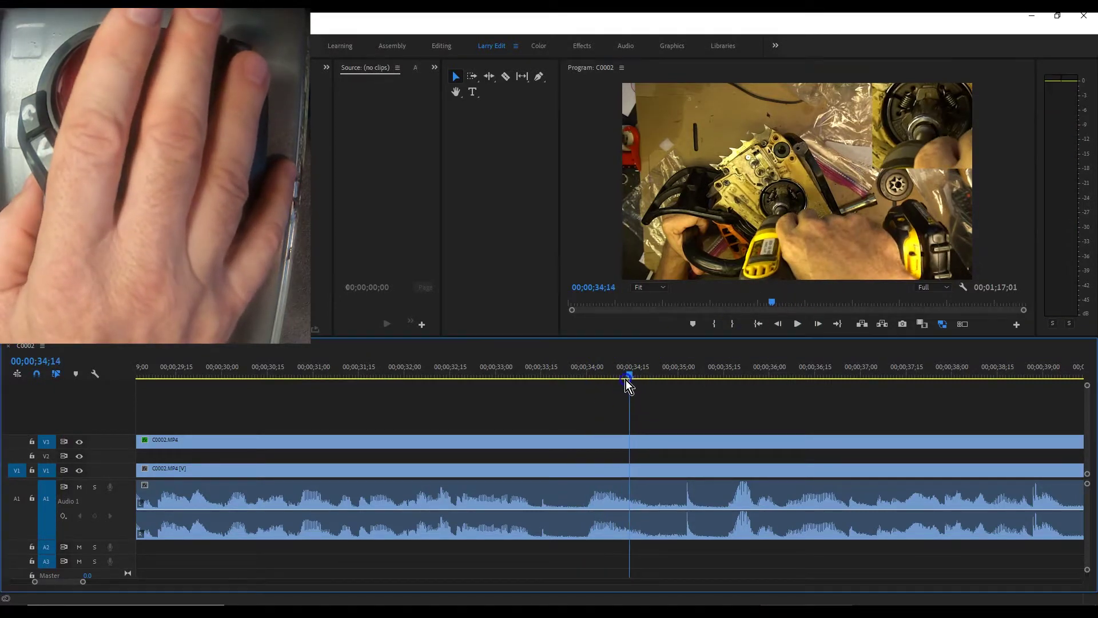
drag(626, 380, 588, 397)
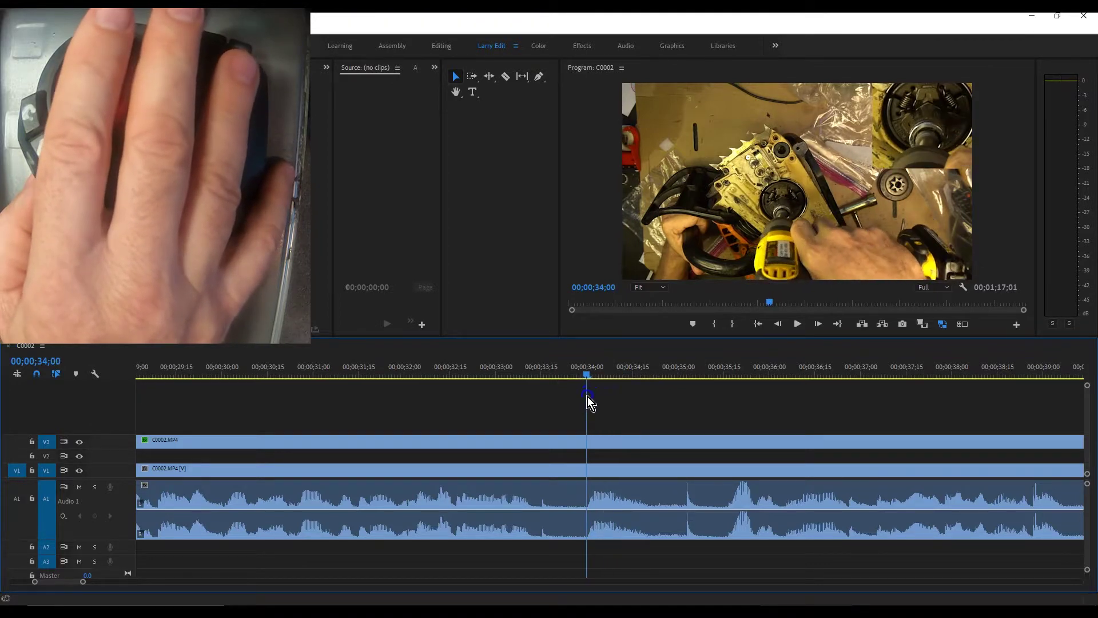
click(579, 509)
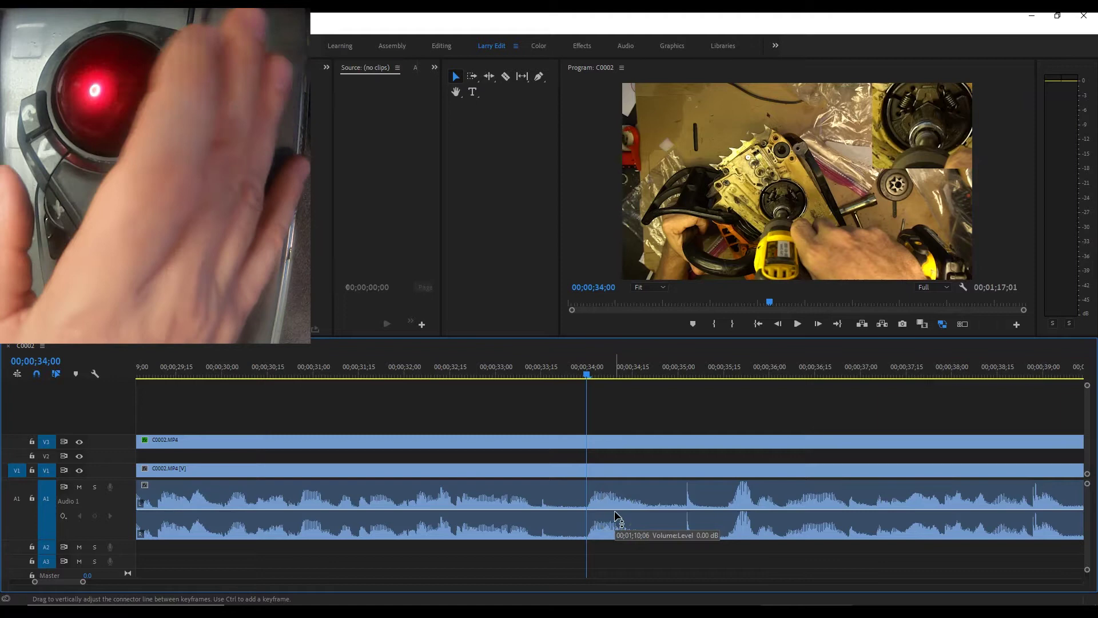
click(603, 510)
click(595, 451)
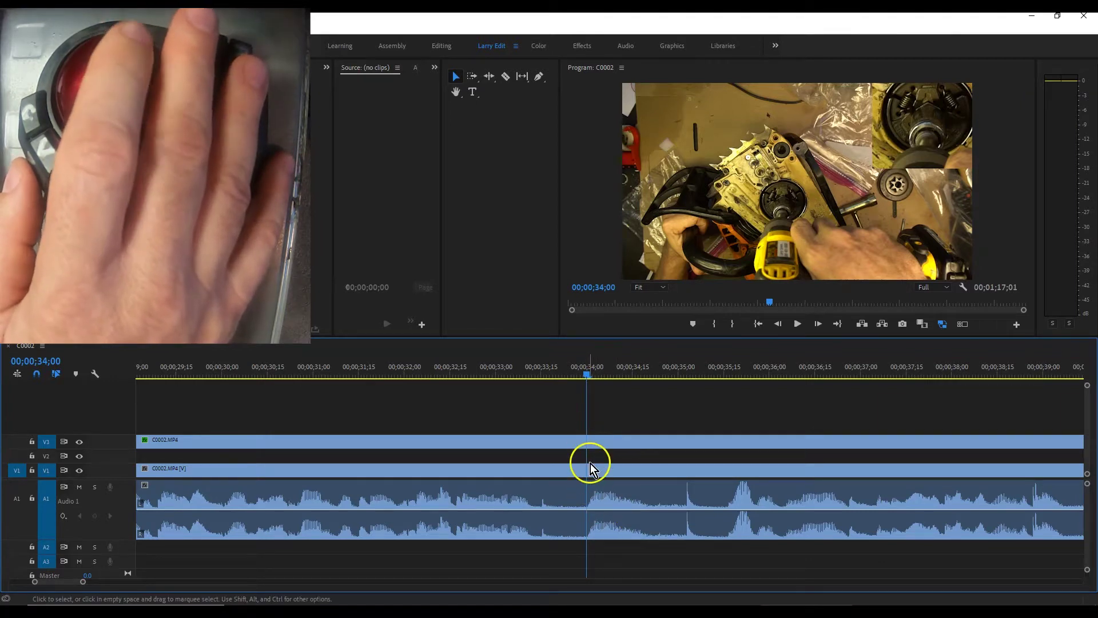
key(ctrl+k)
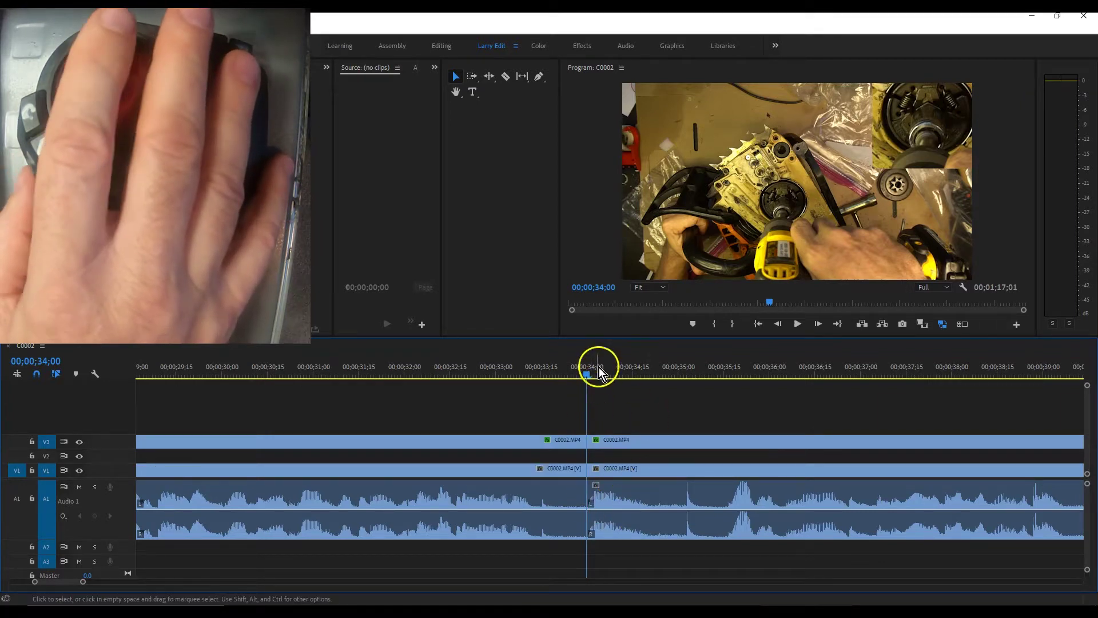
Split all tracks at 34;22, ripple delete the middle pieces, and play back across the edit.
drag(598, 367, 657, 390)
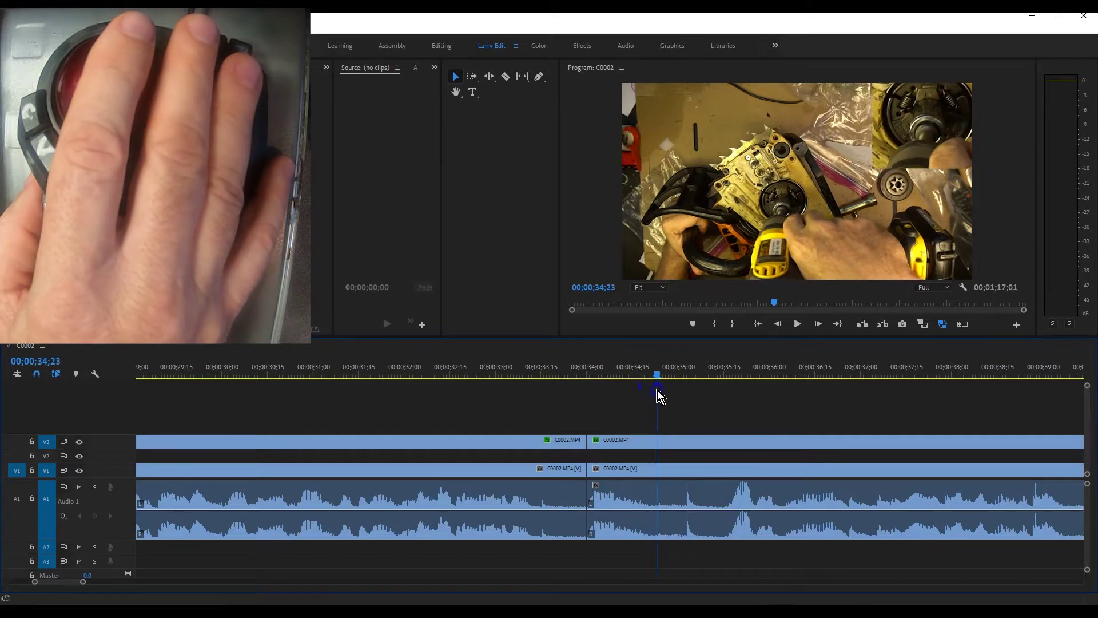
key(Left)
key(ctrl+k)
click(627, 419)
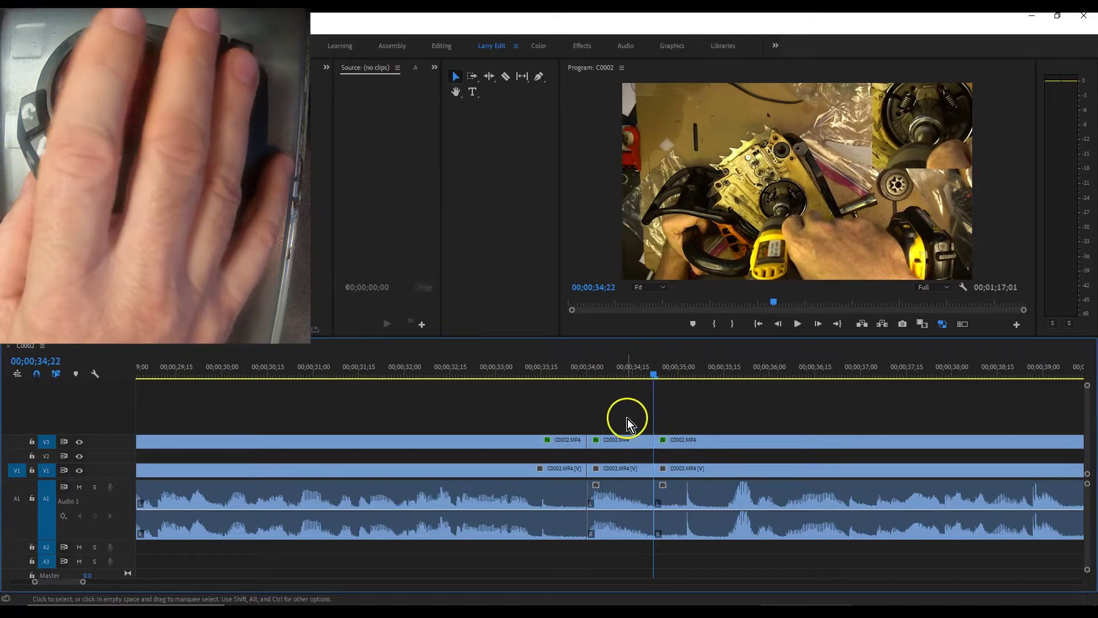
drag(617, 413, 611, 563)
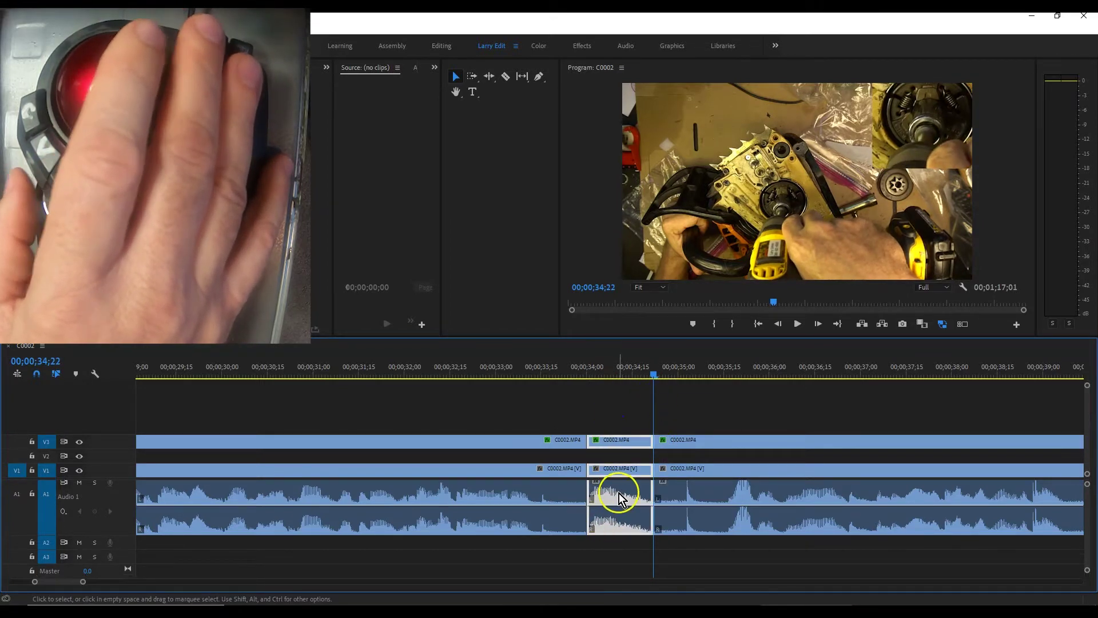
key(shift+Delete)
drag(594, 376, 572, 376)
click(799, 324)
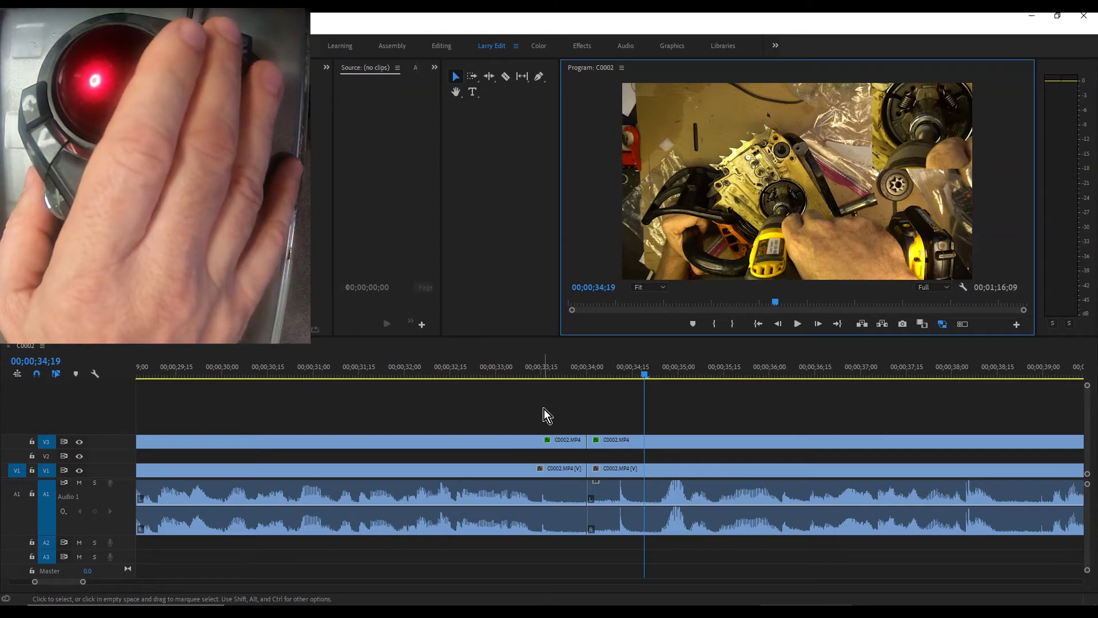
click(544, 408)
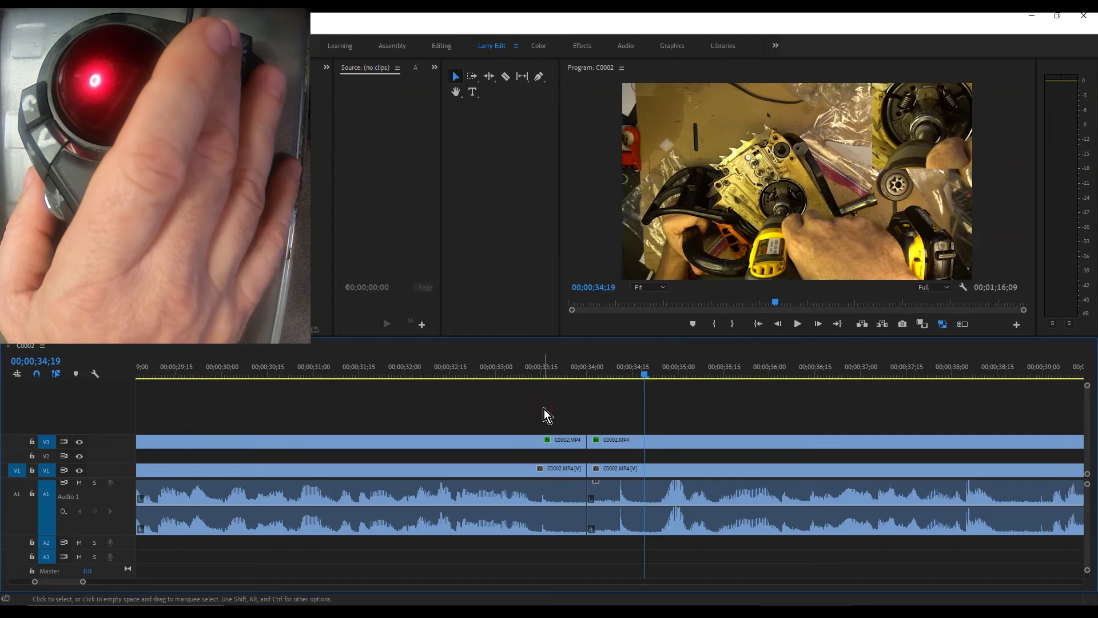